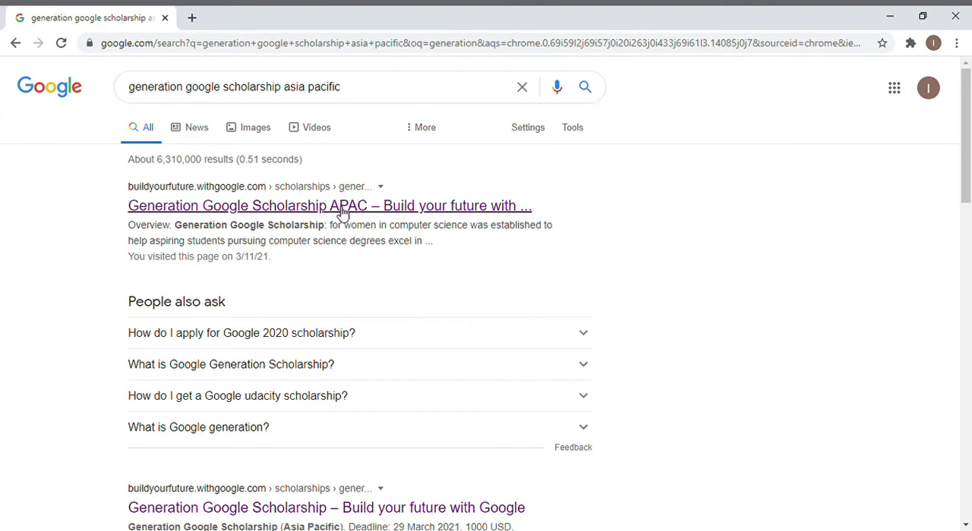
# Open the Generation Google Scholarship APAC page from the search results and go to its application form.
pyautogui.click(342, 213)
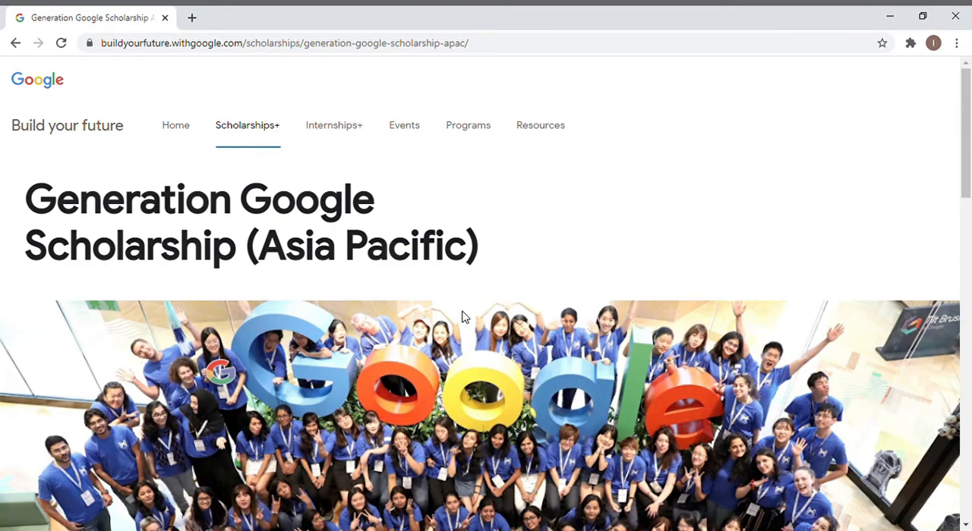
pyautogui.scroll(-6, 923, 200)
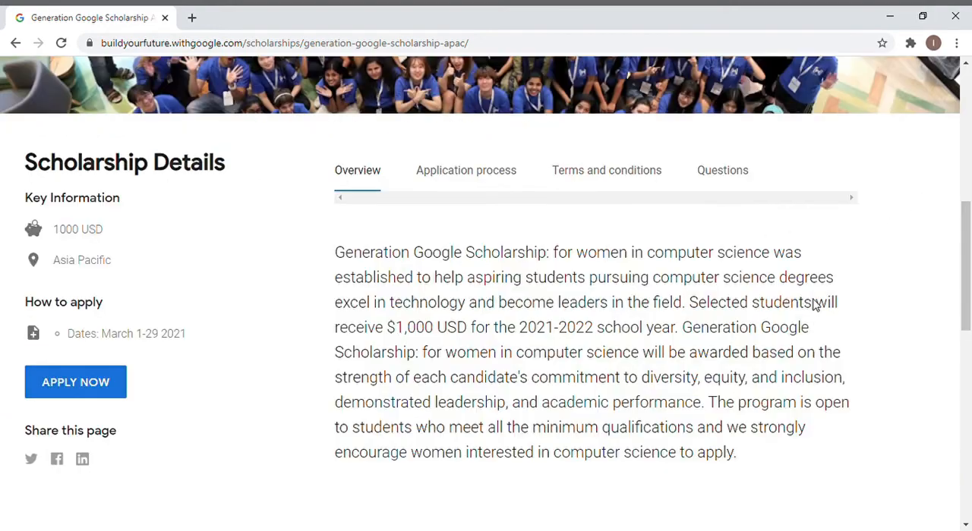
pyautogui.click(84, 400)
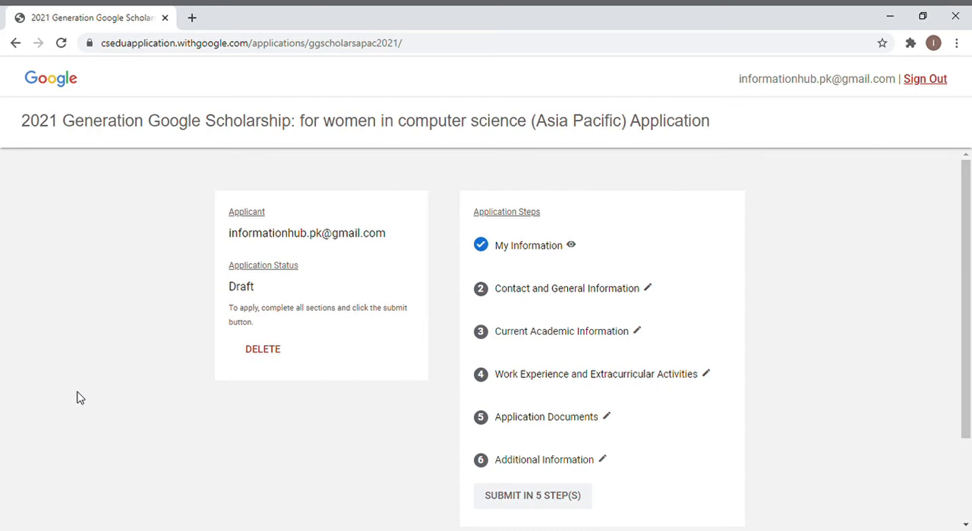
# Review the completed My Information section through to its privacy consent, and return to the application overview.
pyautogui.click(539, 251)
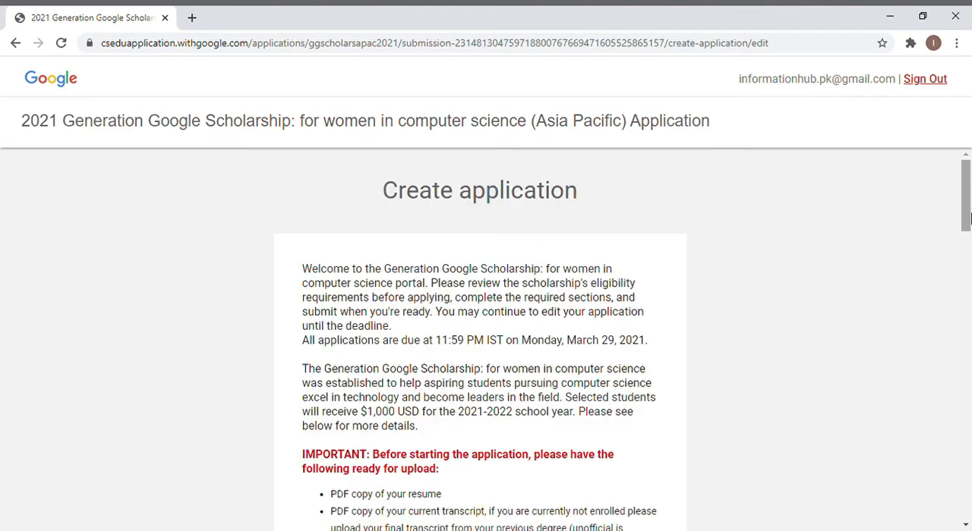
pyautogui.moveTo(970, 230); pyautogui.dragTo(967, 486)
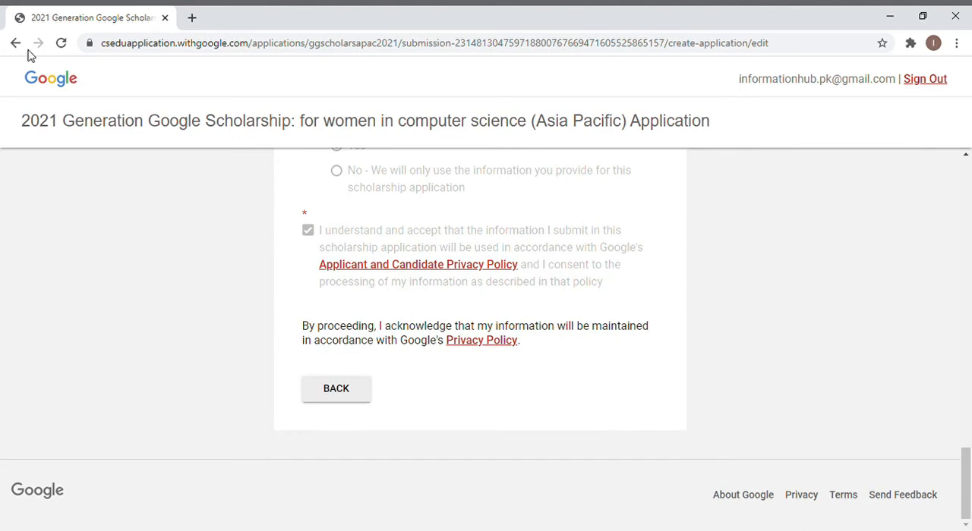
pyautogui.click(336, 389)
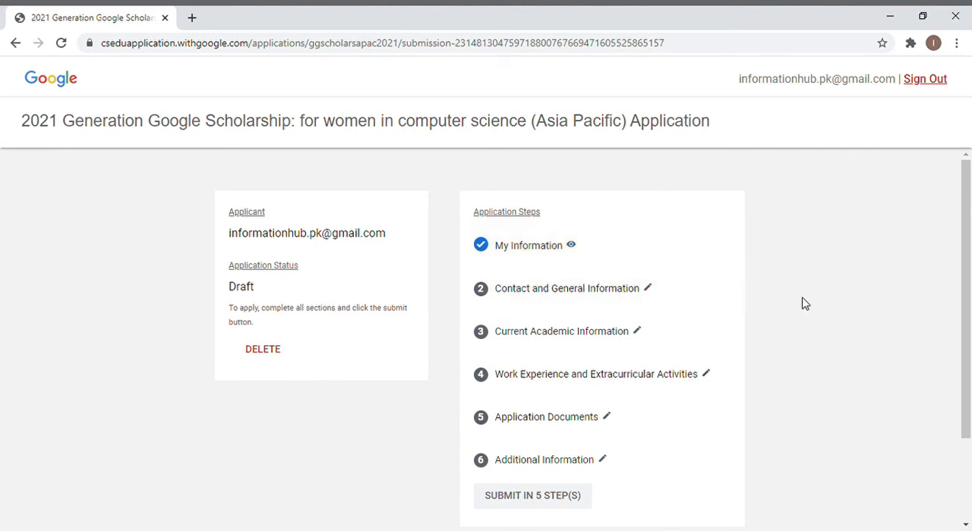
# In Contact and General Information, mark the gender as "I identify as female" and save the section.
pyautogui.click(630, 298)
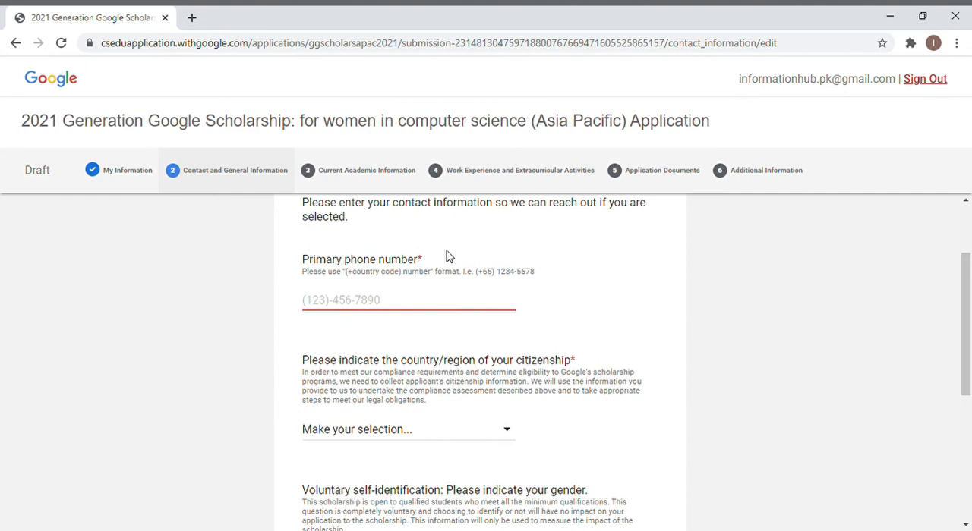
pyautogui.moveTo(970, 318); pyautogui.dragTo(969, 378)
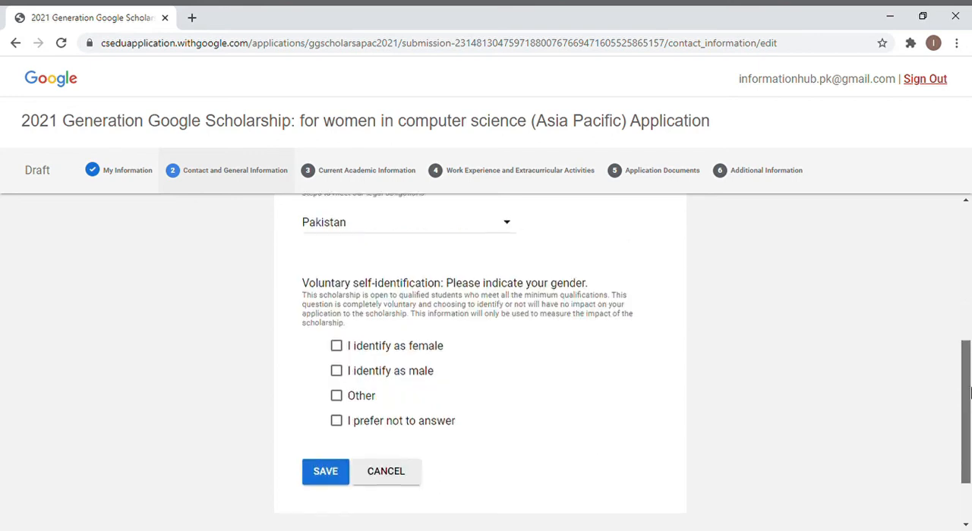
pyautogui.moveTo(967, 391); pyautogui.dragTo(967, 406)
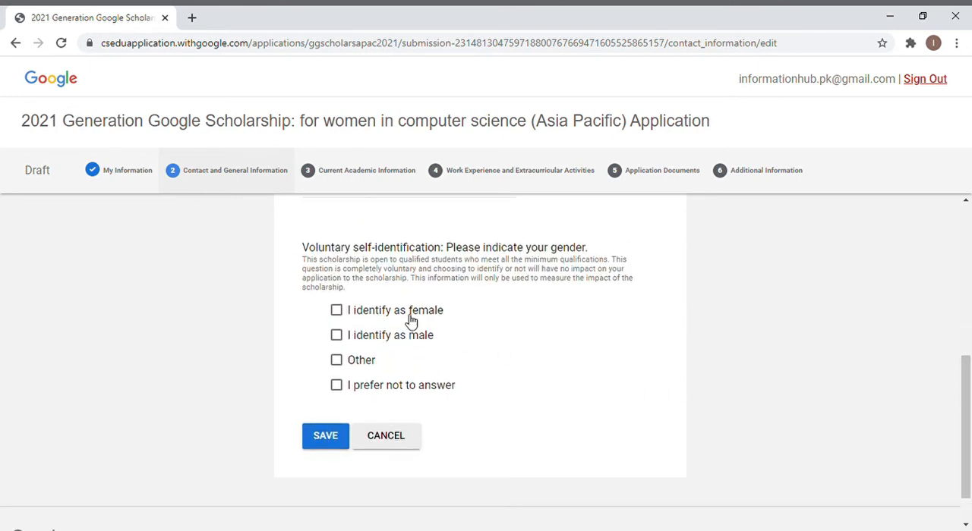
pyautogui.click(339, 313)
pyautogui.click(331, 445)
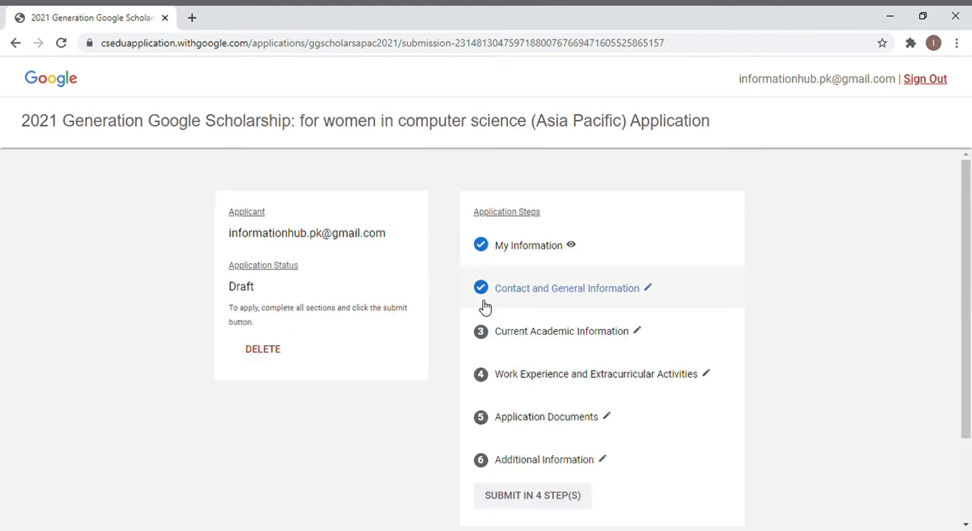
# Open Current Academic Information and set the current university location to Pakistan.
pyautogui.click(550, 334)
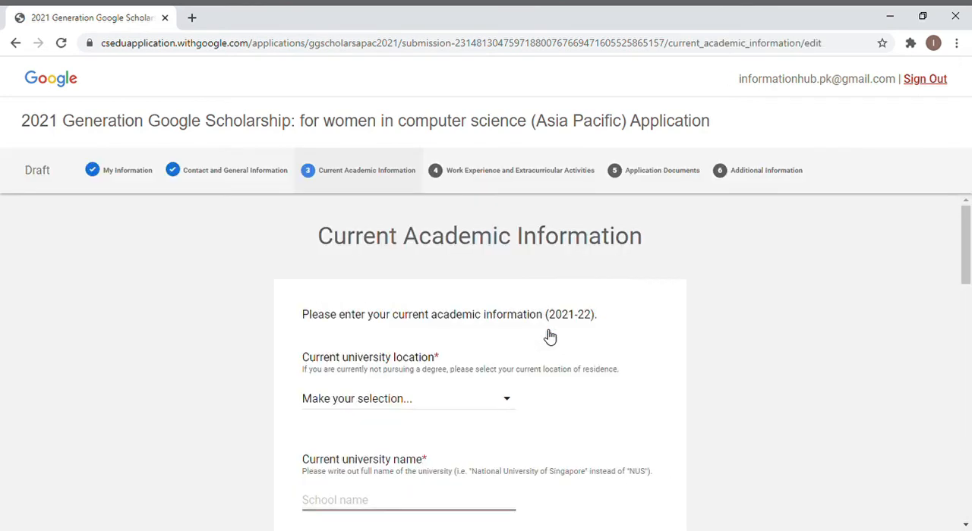
pyautogui.click(510, 404)
pyautogui.press('o')
pyautogui.press('Down')
pyautogui.moveTo(967, 226); pyautogui.dragTo(967, 264)
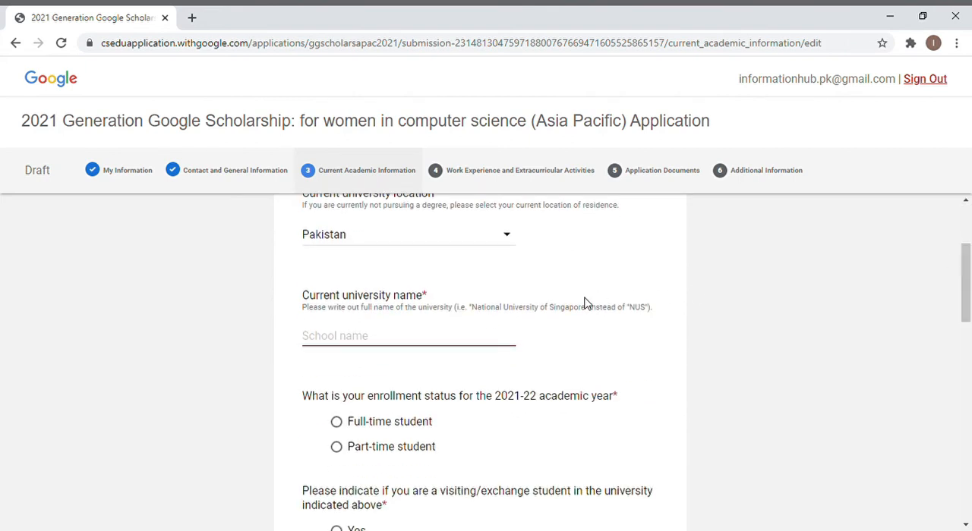
# Enter University of Engineering & Technology as the current university name and set the 2021-22 enrollment status to full-time student.
pyautogui.click(463, 341)
pyautogui.hotkey('ctrl', 'v')
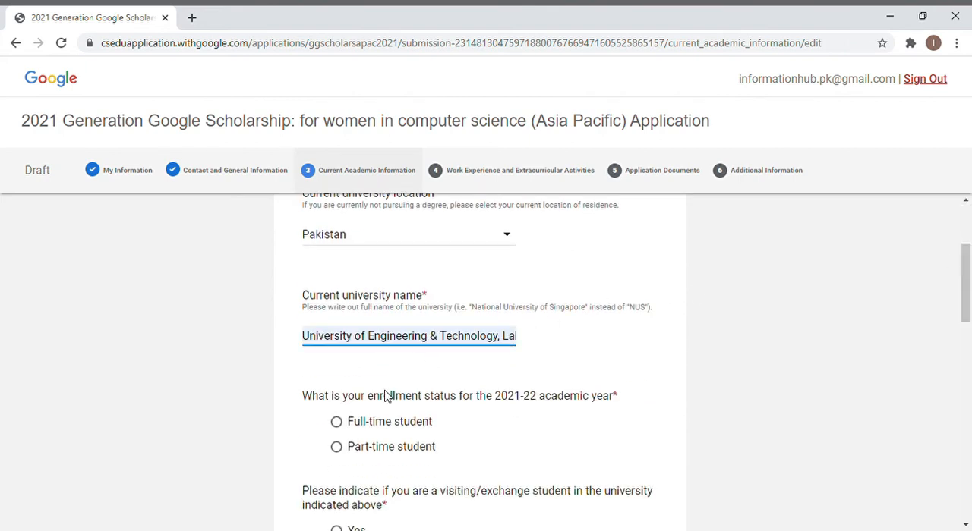
pyautogui.click(338, 425)
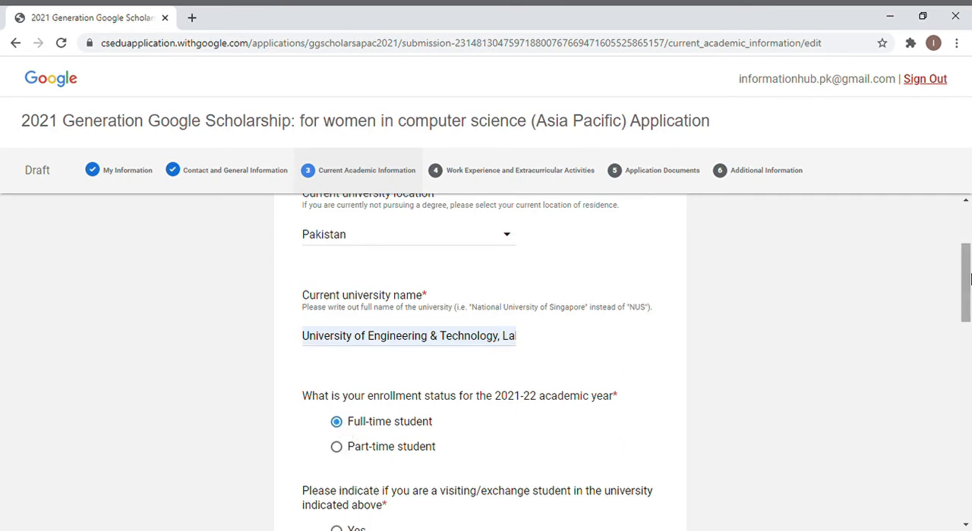
# Answer the exchange student question with "No - I am a permanent student" and choose Bachelors as the degree pursued.
pyautogui.moveTo(967, 278); pyautogui.dragTo(968, 337)
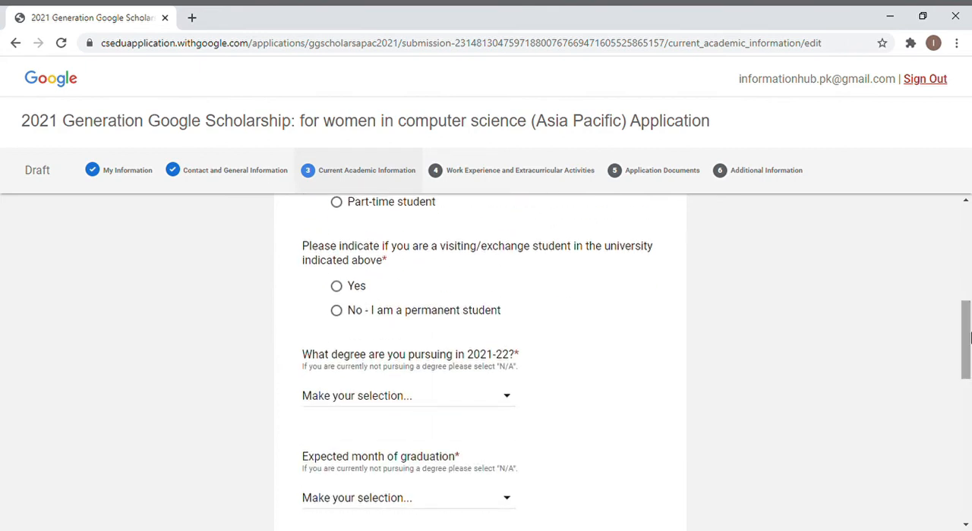
pyautogui.click(336, 312)
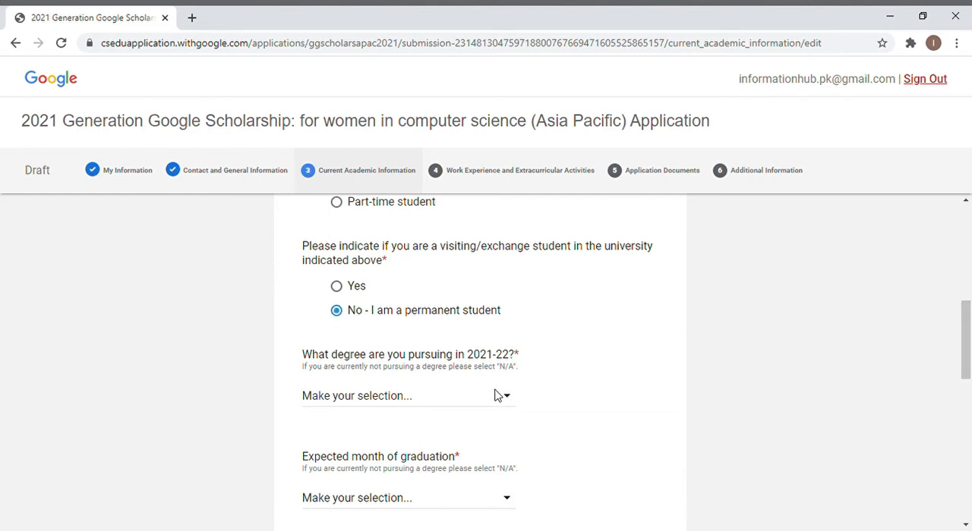
pyautogui.click(460, 436)
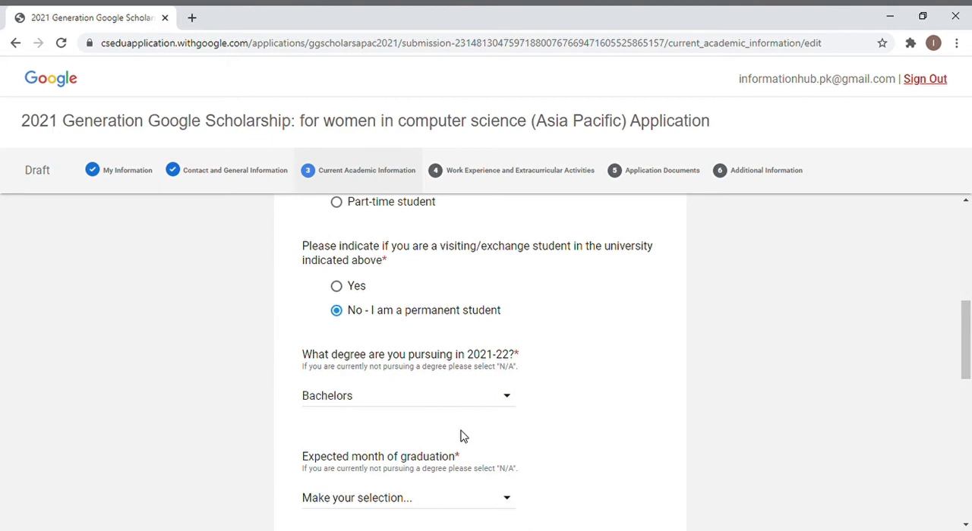
# Set the expected graduation to October 2024 and the current major to Computer Informatics.
pyautogui.scroll(-3, 406, 243)
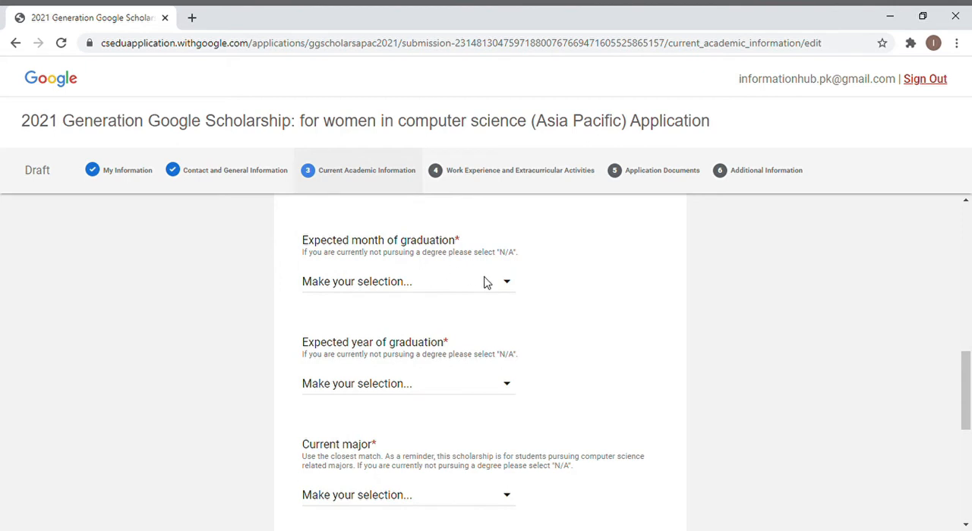
pyautogui.click(407, 441)
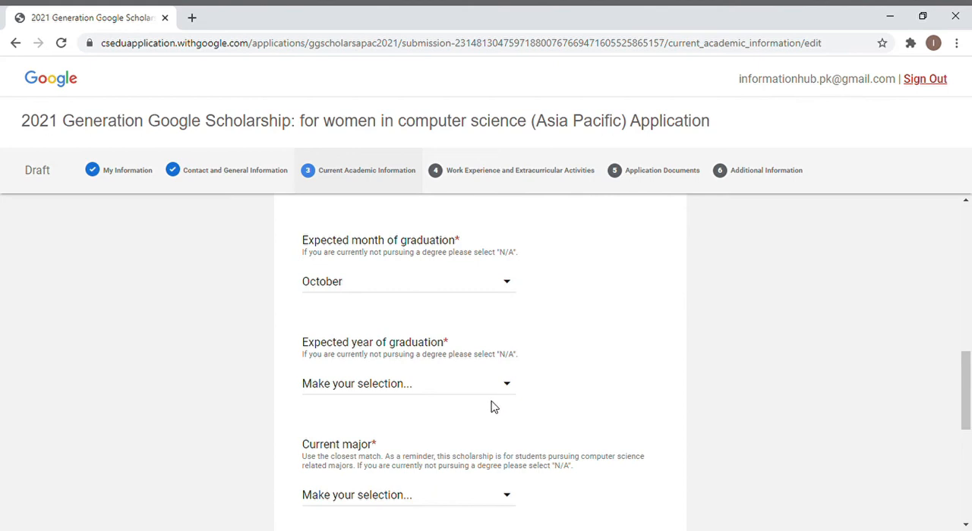
pyautogui.click(473, 445)
pyautogui.scroll(-2, 641, 387)
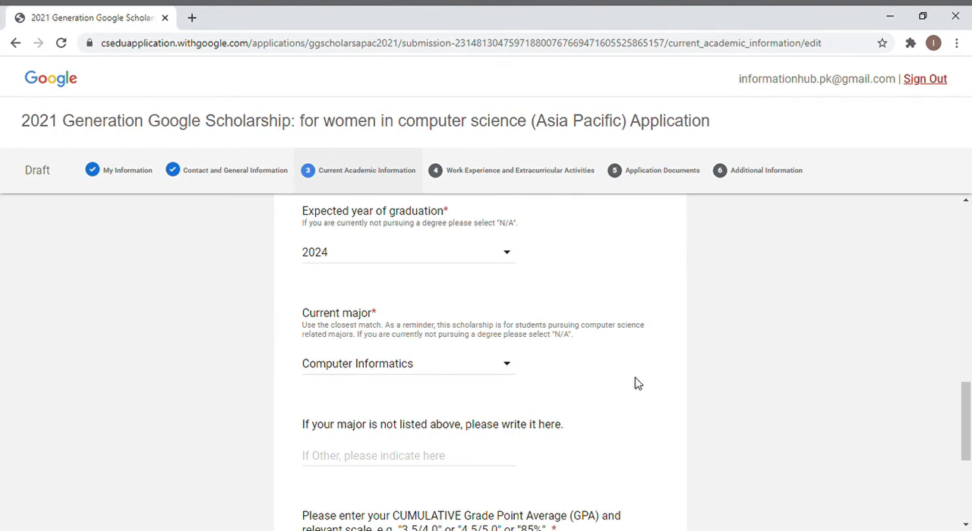
# Enter a cumulative GPA of 3.5/4.0 and save the Current Academic Information section.
pyautogui.moveTo(636, 384); pyautogui.dragTo(393, 477)
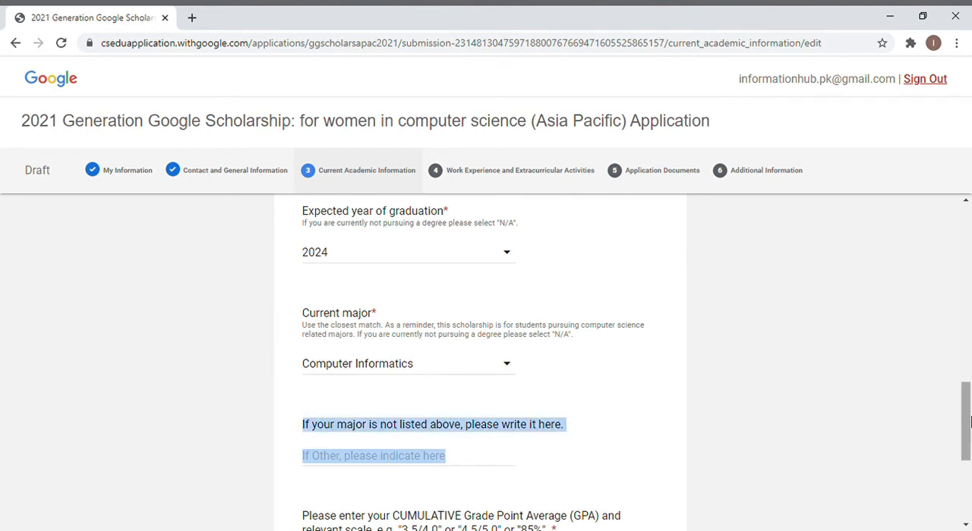
pyautogui.moveTo(969, 422); pyautogui.dragTo(969, 455)
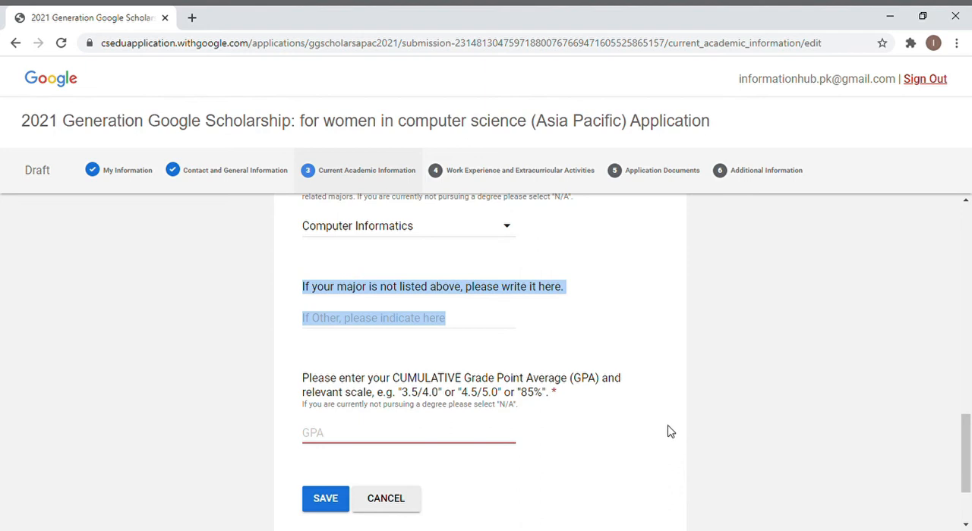
pyautogui.click(384, 432)
pyautogui.write('3.5/4.0')
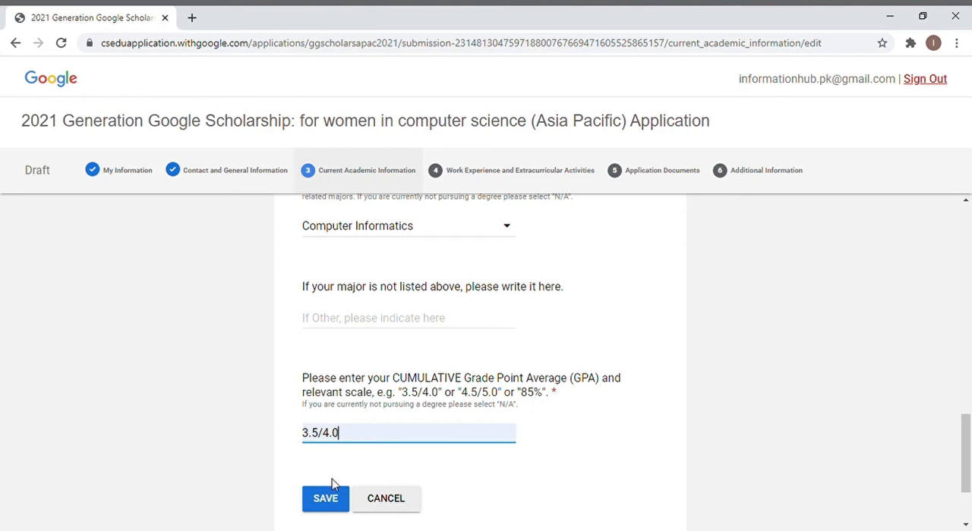
pyautogui.click(330, 499)
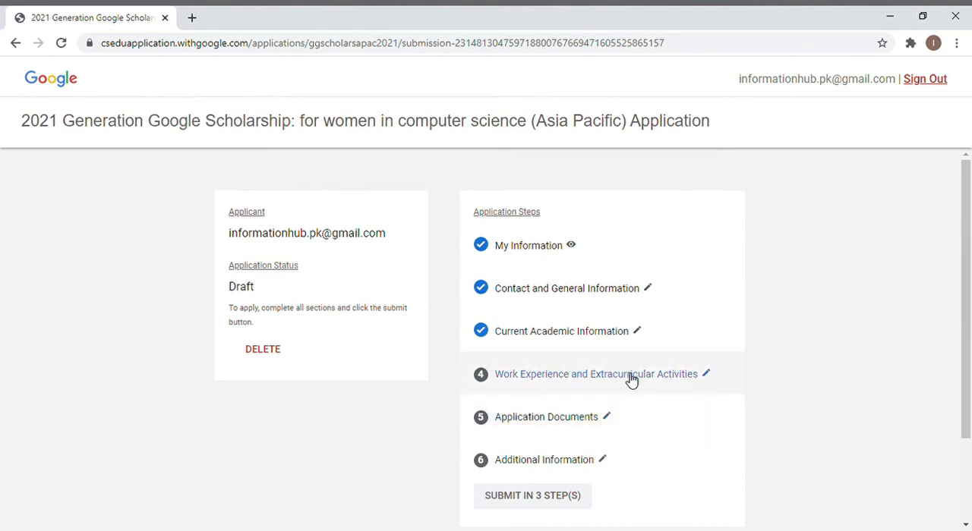
# Open the Work Experience and Extracurricular Activities section, go through its questions, and save it.
pyautogui.click(631, 380)
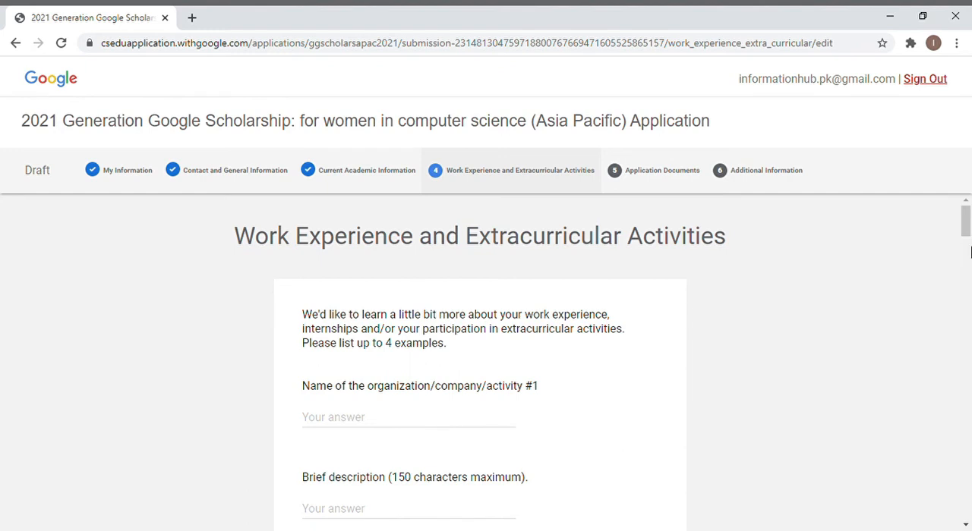
pyautogui.moveTo(965, 221); pyautogui.dragTo(966, 501)
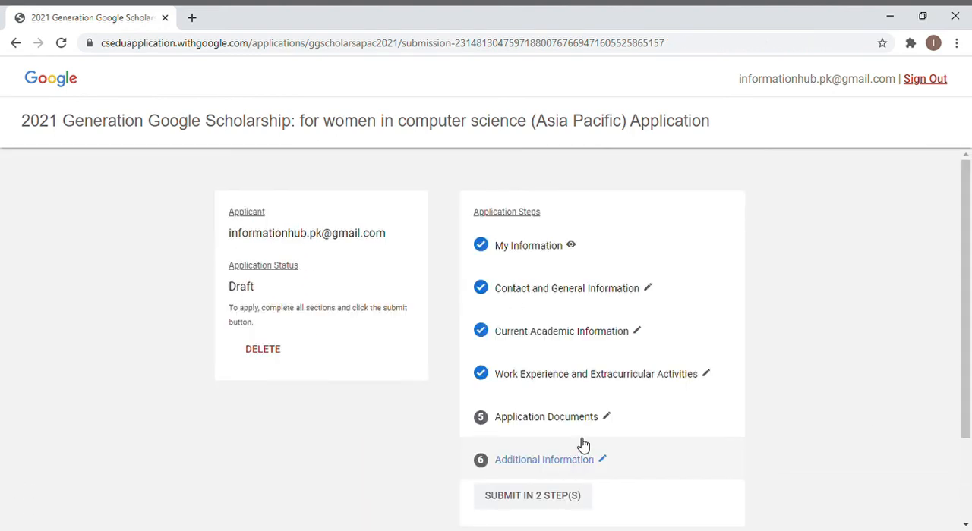
# In Application Documents, attach 06cb11a5-0589-44df-b39c-4c6684773d3f (1) (1).pdf as both the resume and the current transcript.
pyautogui.click(593, 431)
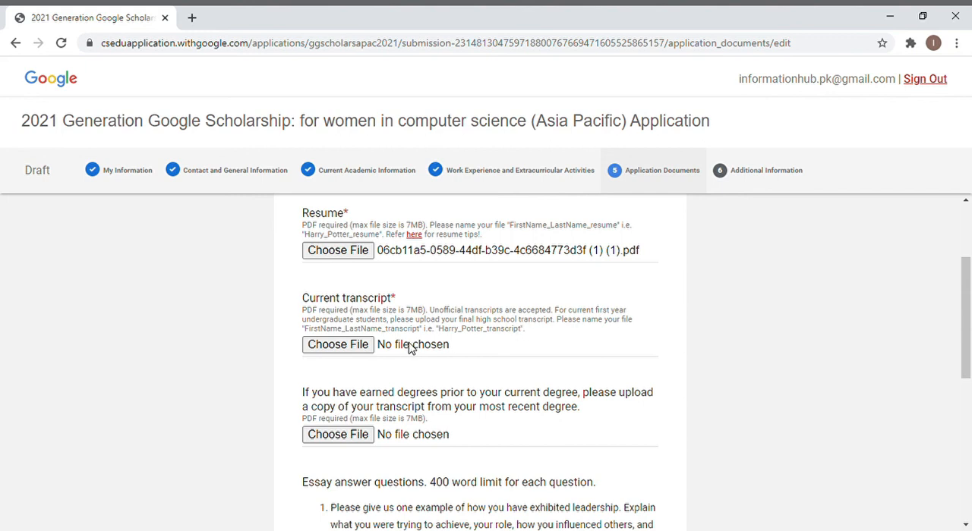
pyautogui.click(351, 348)
pyautogui.doubleClick(281, 178)
pyautogui.moveTo(967, 354); pyautogui.dragTo(968, 378)
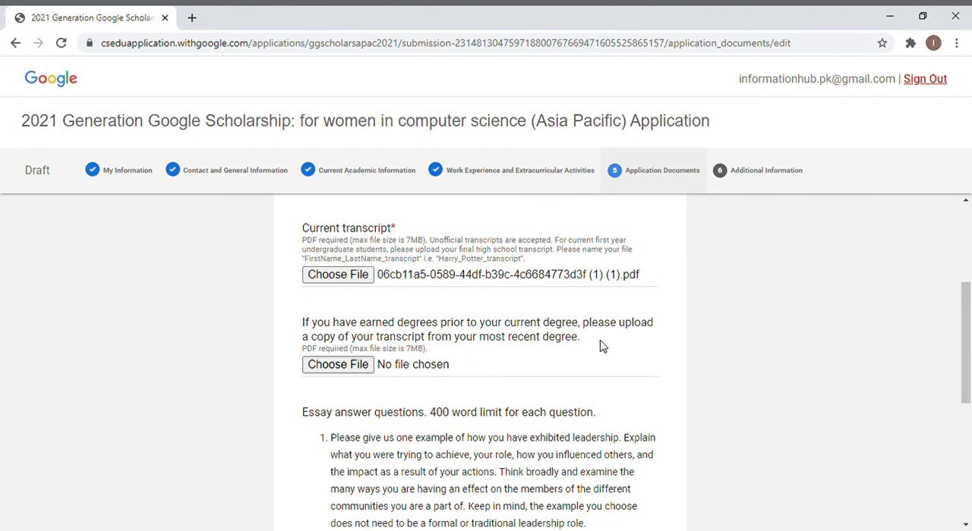
# Attach 06cb11a5-0589-44df-b39c-4c6684773d3f (1) (1).pdf as the essay answers and save the Application Documents section.
pyautogui.moveTo(967, 343); pyautogui.dragTo(969, 403)
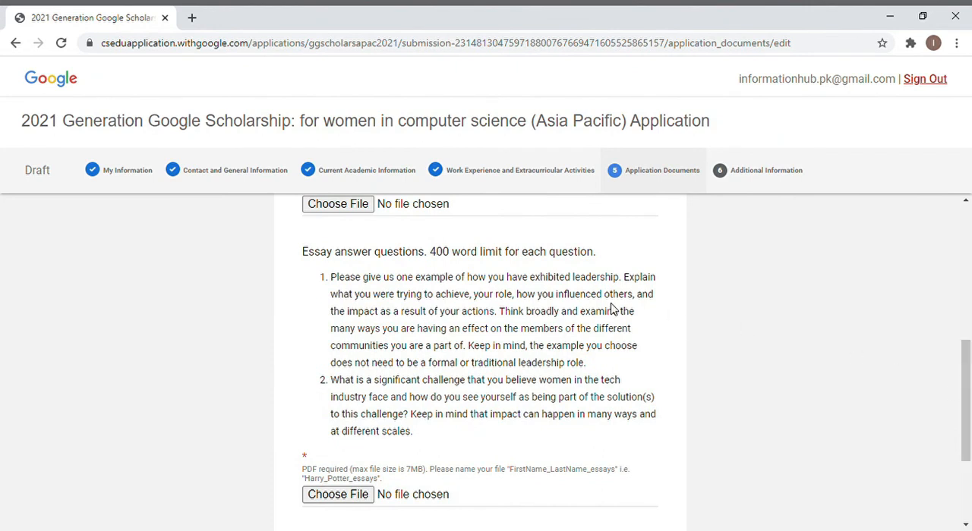
pyautogui.click(363, 494)
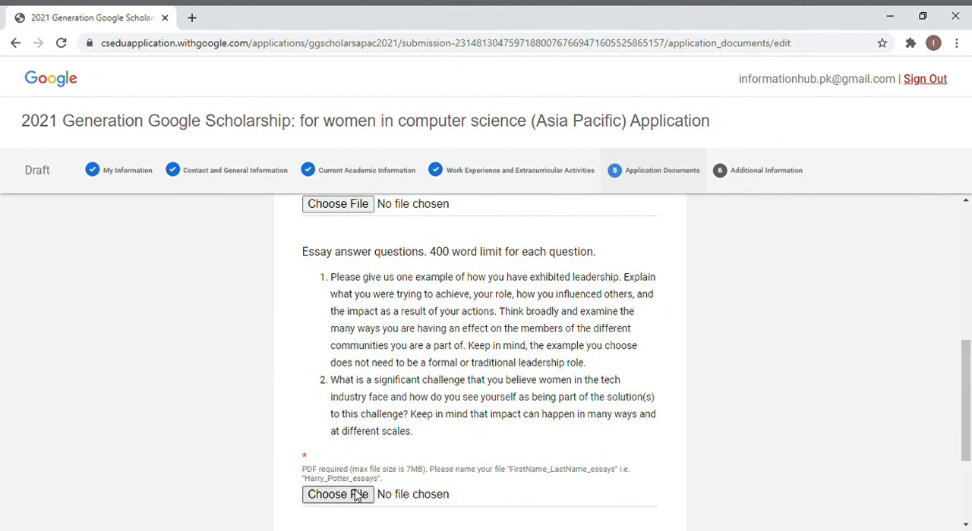
pyautogui.moveTo(967, 356); pyautogui.dragTo(967, 410)
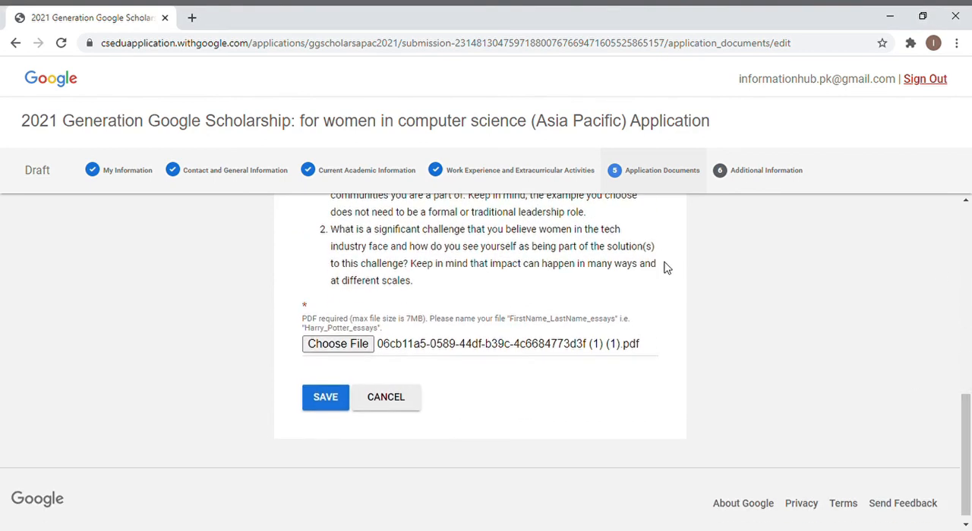
pyautogui.click(327, 402)
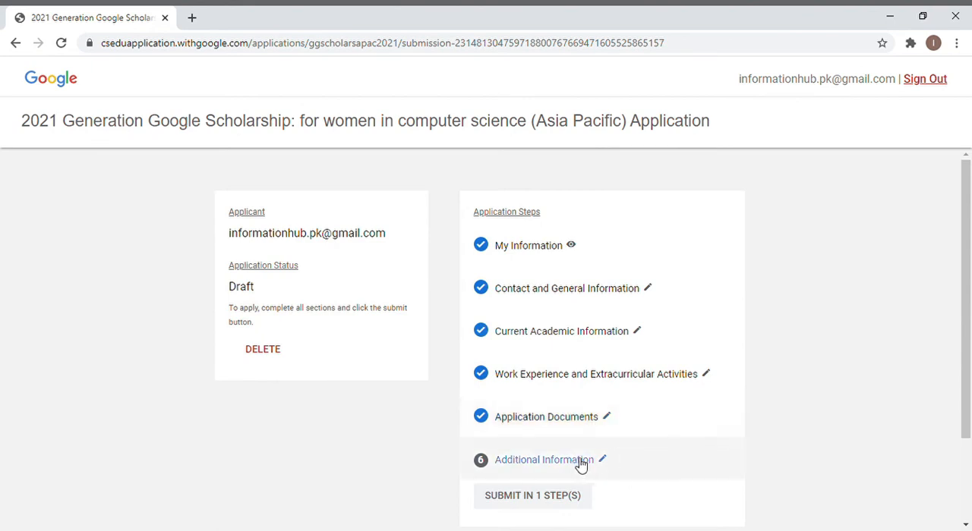
# In Additional Information, answer No to having applied for a Google Scholarship and No to having previously received one.
pyautogui.click(567, 464)
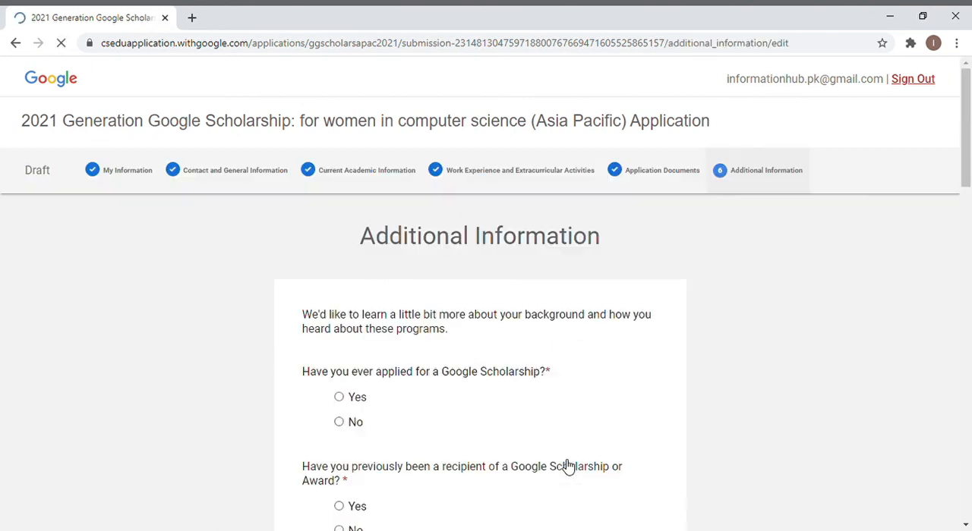
pyautogui.scroll(-2, 319, 292)
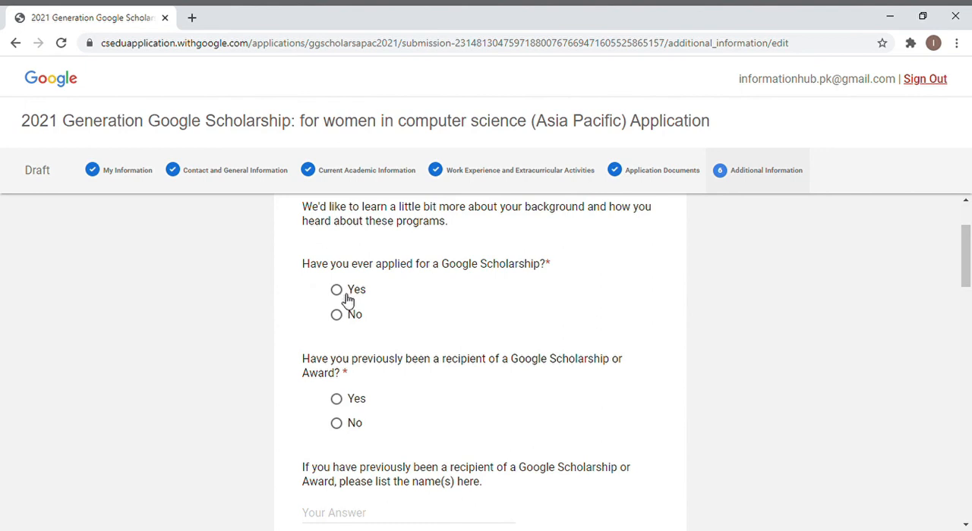
pyautogui.click(338, 317)
pyautogui.click(340, 427)
# Choose Friend as the way of hearing about the scholarship.
pyautogui.moveTo(966, 263); pyautogui.dragTo(966, 337)
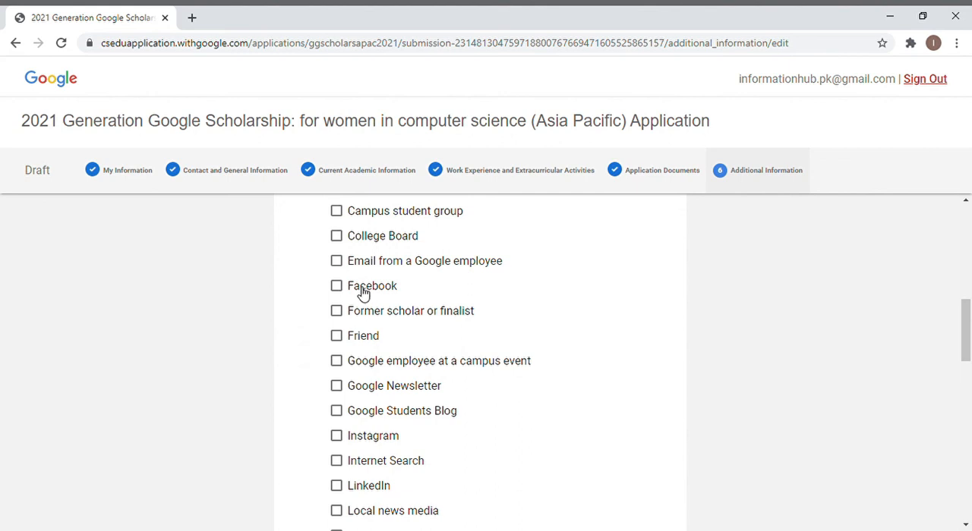
pyautogui.click(337, 337)
pyautogui.moveTo(965, 354); pyautogui.dragTo(966, 429)
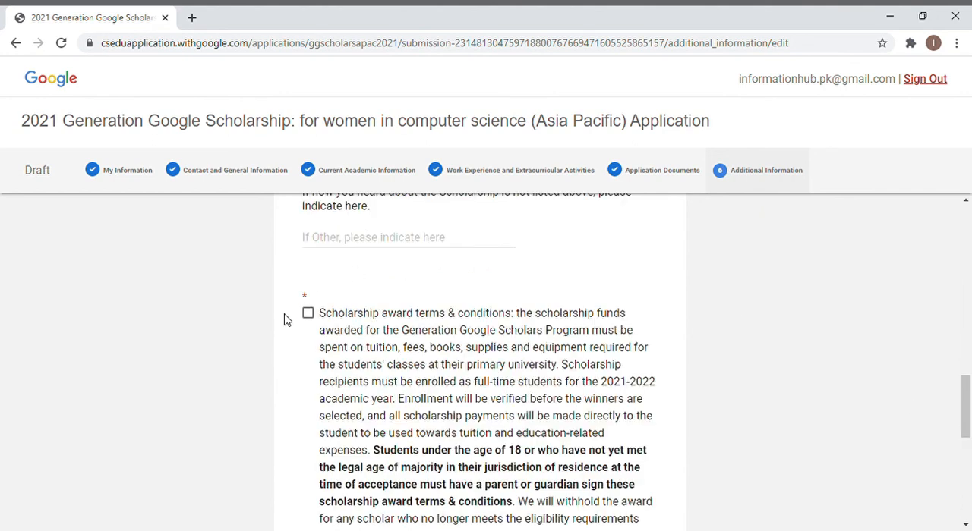
# Accept the scholarship award terms and conditions and save the Additional Information section.
pyautogui.click(307, 313)
pyautogui.scroll(-10, 315, 325)
pyautogui.click(327, 420)
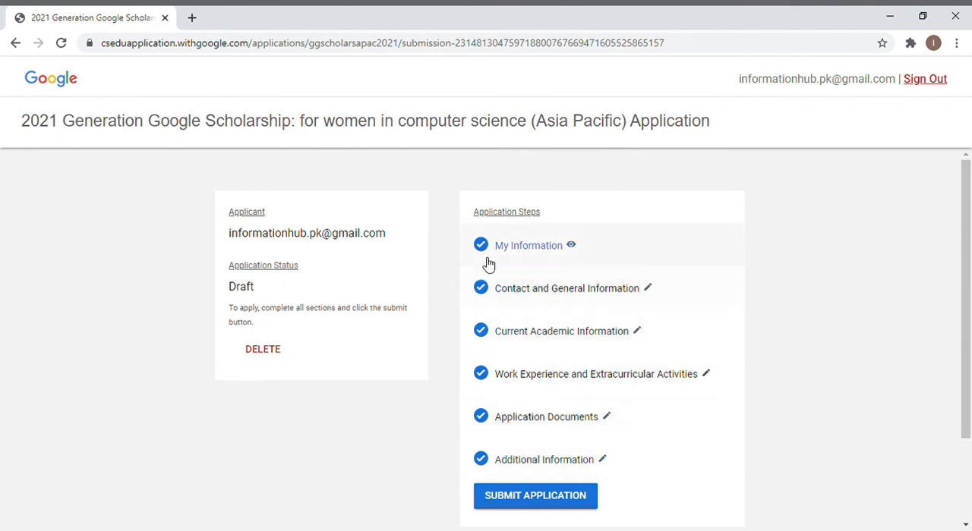
# Submit the application with consent to be contacted for feedback and product improvement, and withdraw that submission.
pyautogui.click(568, 499)
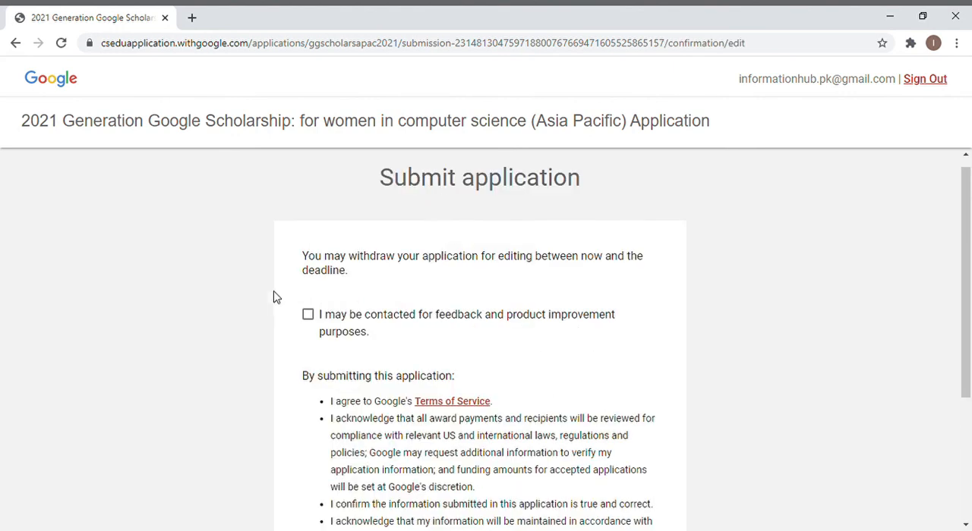
pyautogui.click(309, 315)
pyautogui.moveTo(970, 331); pyautogui.dragTo(971, 331)
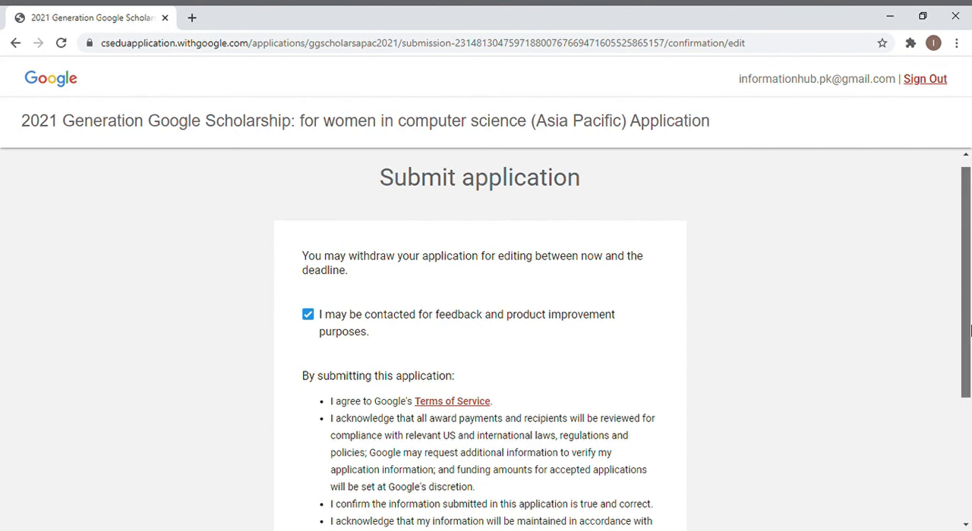
pyautogui.moveTo(970, 331); pyautogui.dragTo(969, 420)
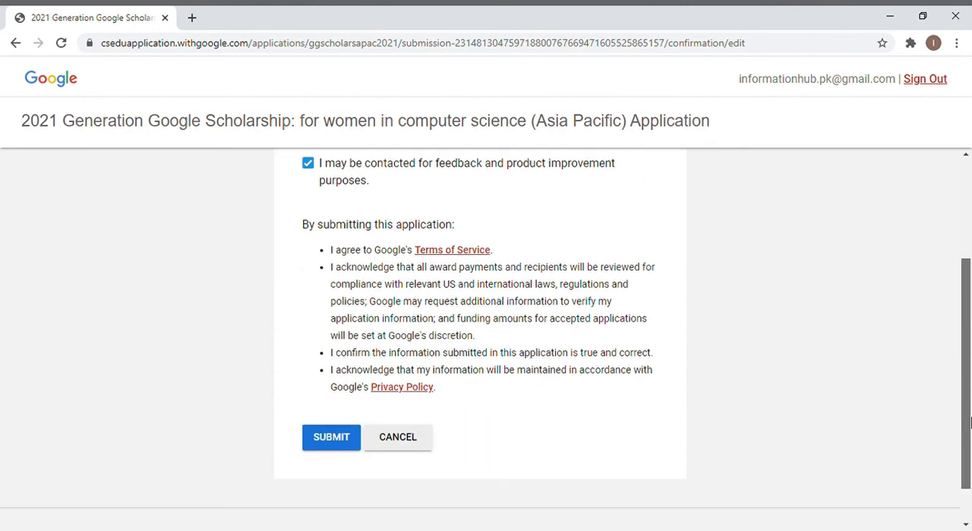
pyautogui.click(340, 434)
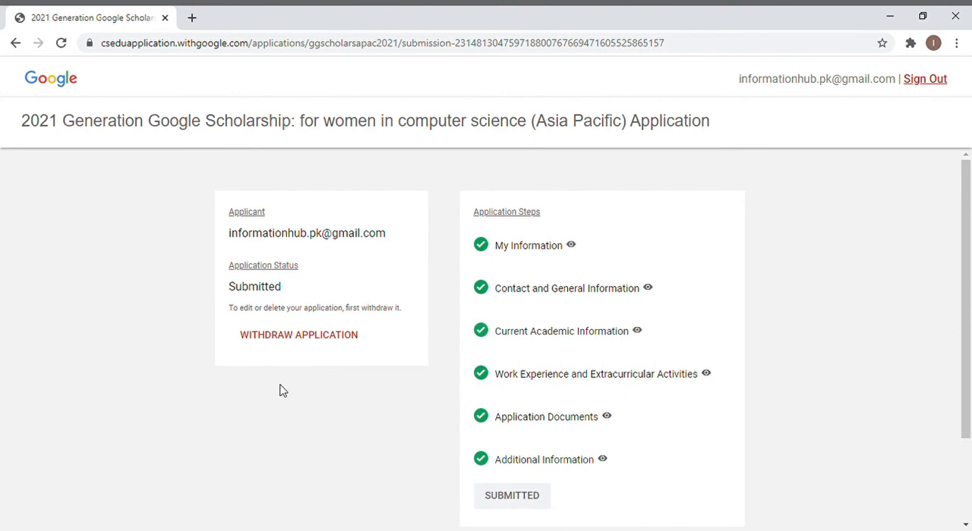
pyautogui.click(301, 337)
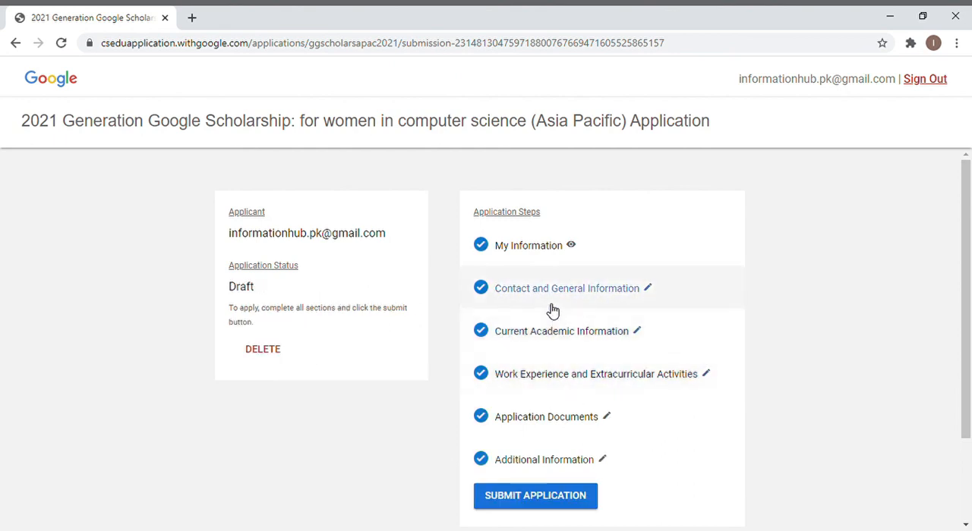
# Resubmit the withdrawn application, again allowing contact for feedback and product improvement purposes.
pyautogui.click(540, 506)
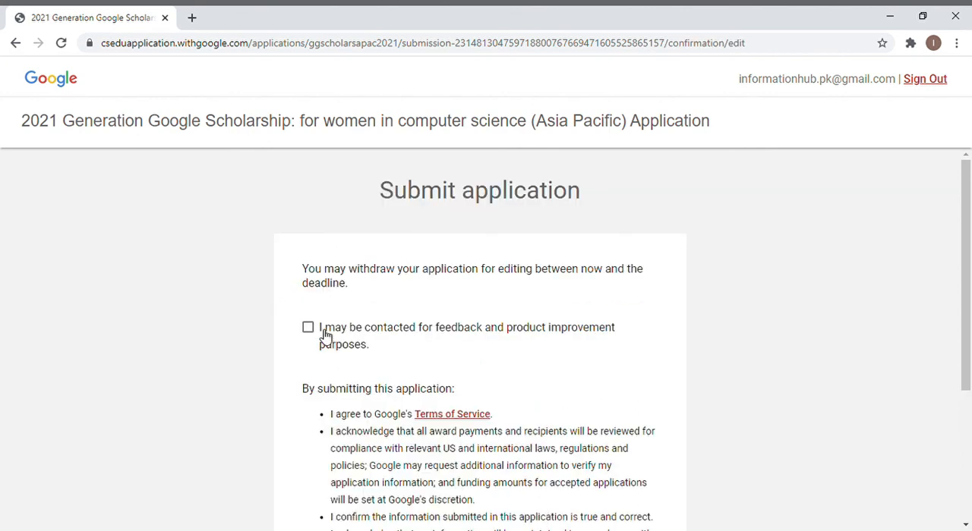
pyautogui.click(307, 327)
pyautogui.moveTo(969, 248); pyautogui.dragTo(969, 378)
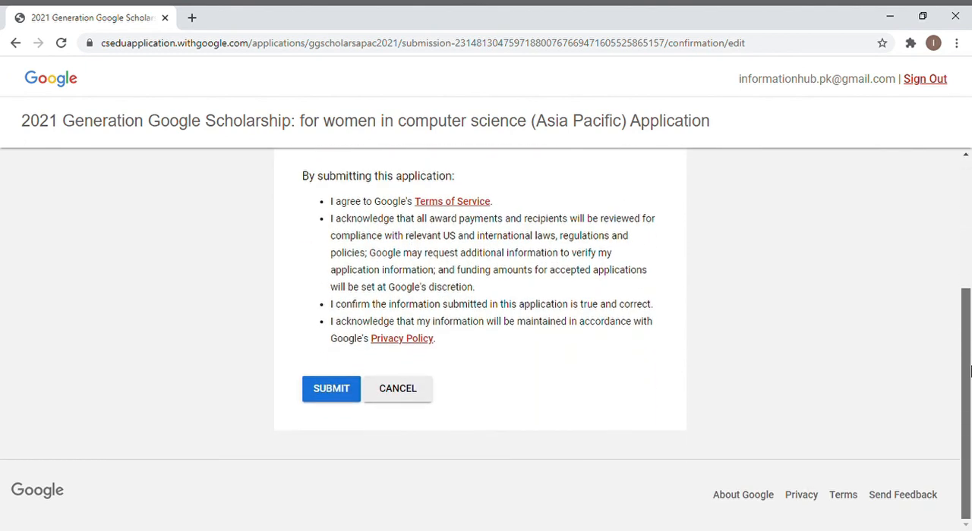
pyautogui.click(325, 397)
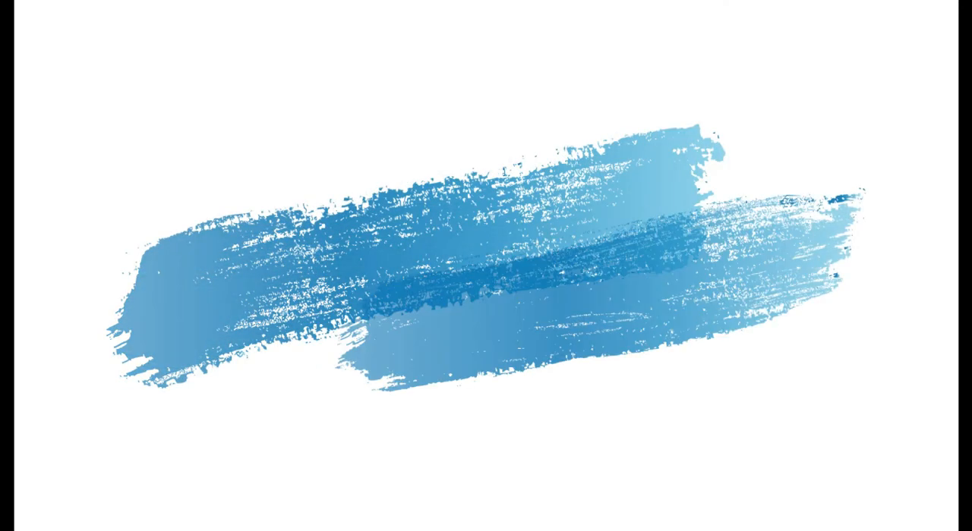